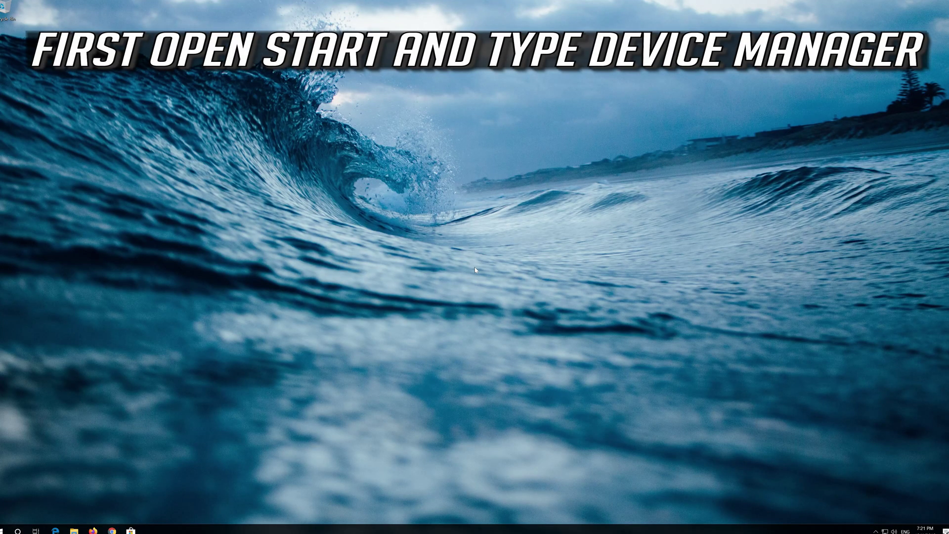
- Search the Start menu for 'device manager'
{"action": "key", "text": "super"}
{"action": "type", "text": "device"}
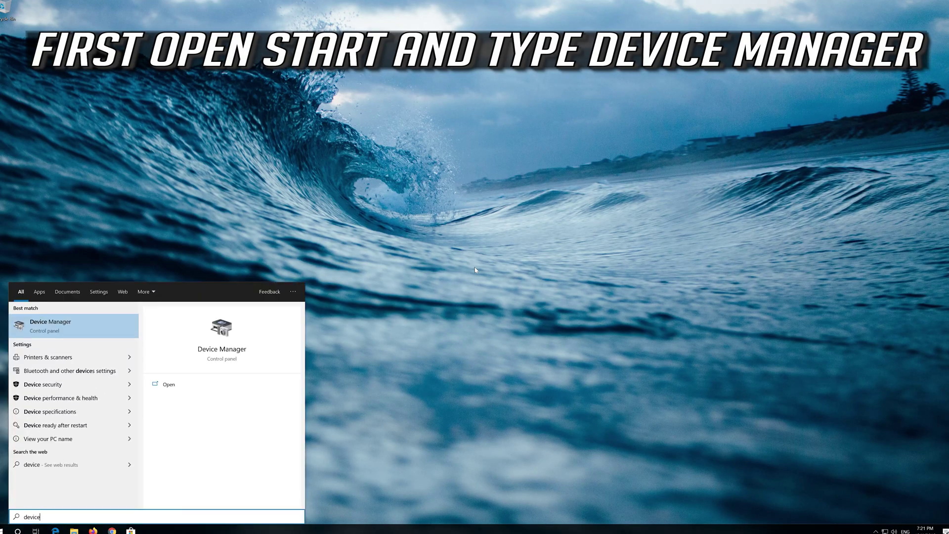
{"action": "type", "text": " manager"}
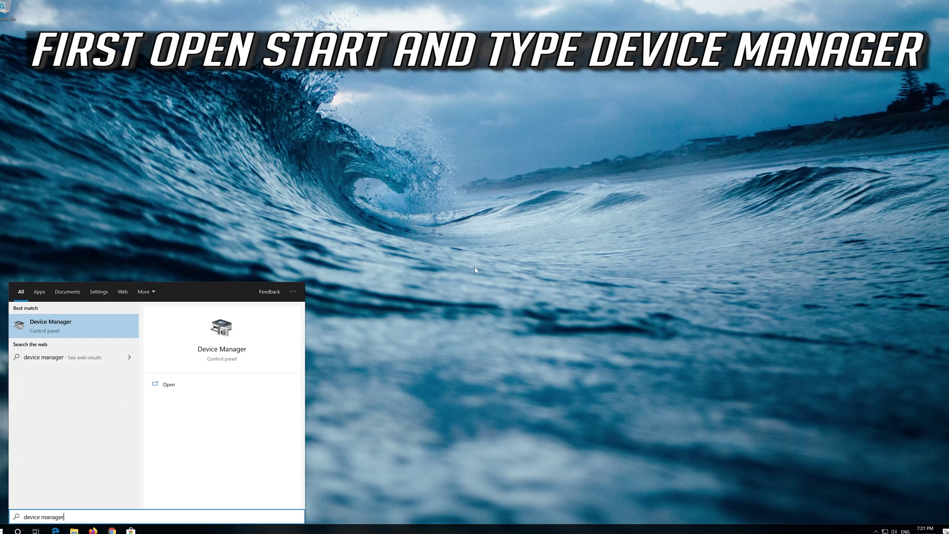
- Open Device Manager and start Update driver on High Definition Audio Device under Sound, video and game controllers
{"action": "left_click", "coordinate": [64, 330]}
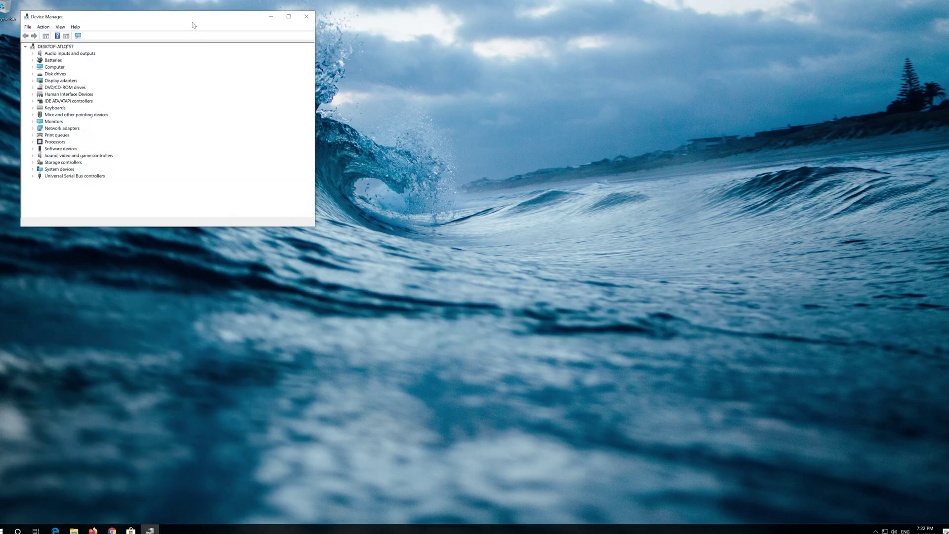
{"action": "mouse_move", "coordinate": [193, 24]}
{"action": "left_mouse_down"}
{"action": "mouse_move", "coordinate": [257, 60]}
{"action": "mouse_move", "coordinate": [464, 130]}
{"action": "left_mouse_up"}
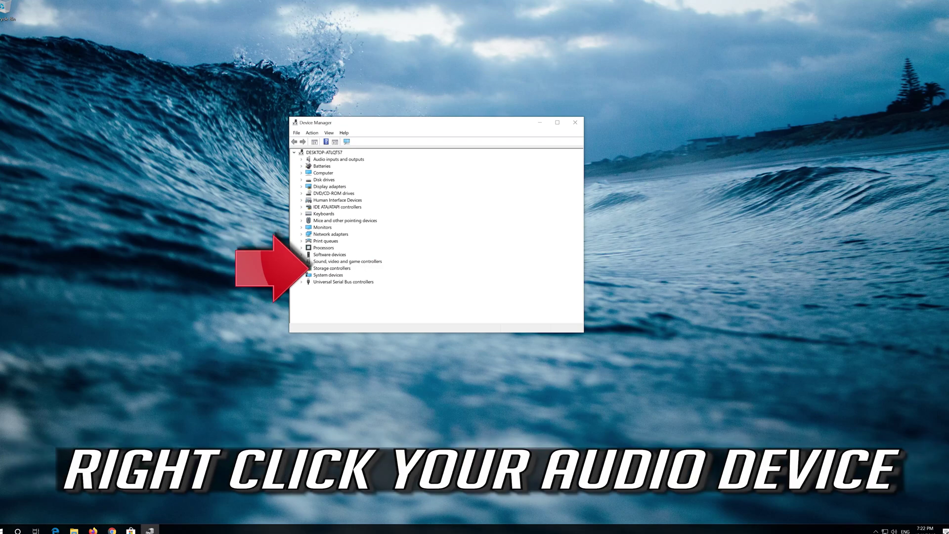
{"action": "left_click", "coordinate": [301, 261]}
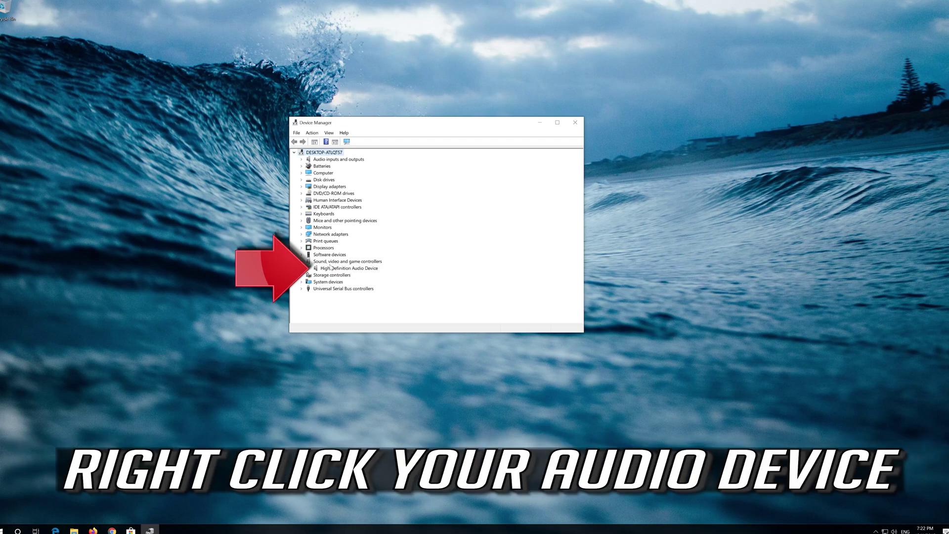
{"action": "left_click", "coordinate": [331, 269]}
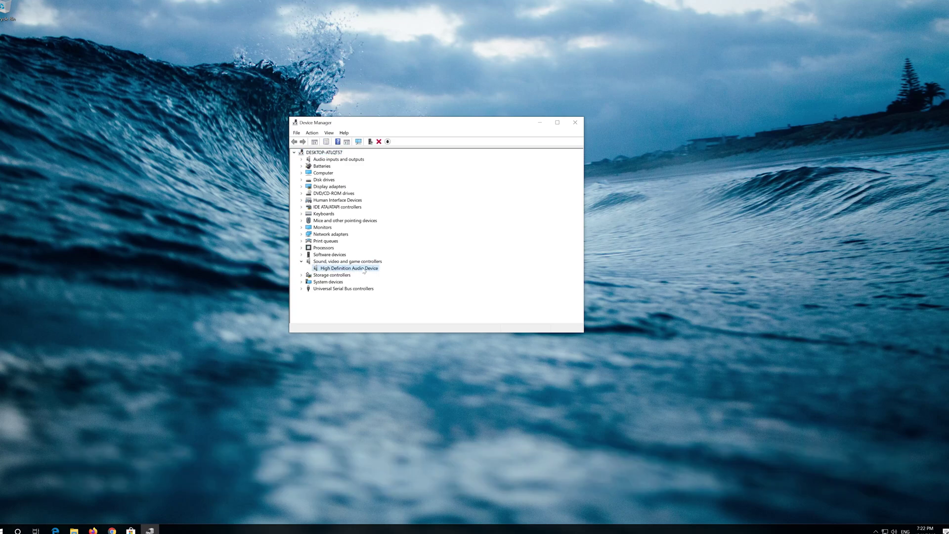
{"action": "right_click", "coordinate": [363, 270]}
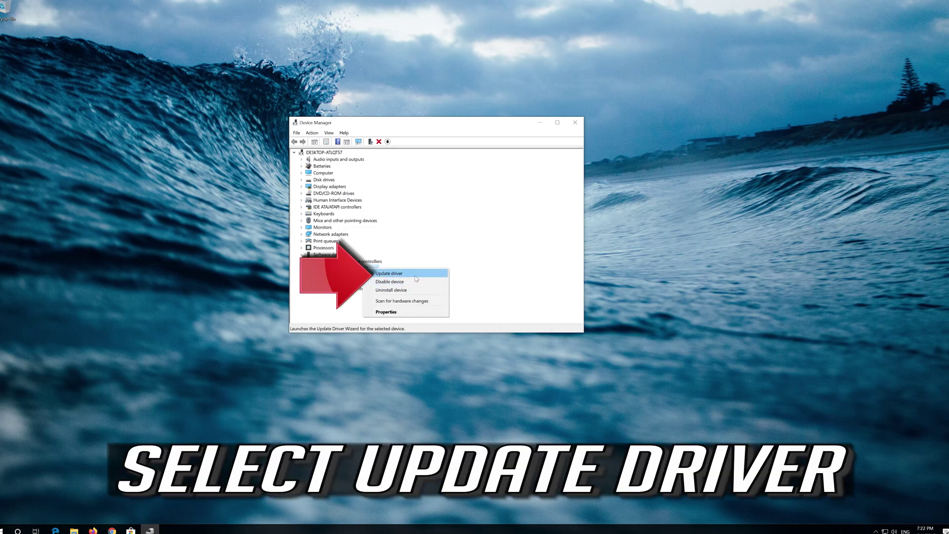
{"action": "left_click", "coordinate": [416, 275]}
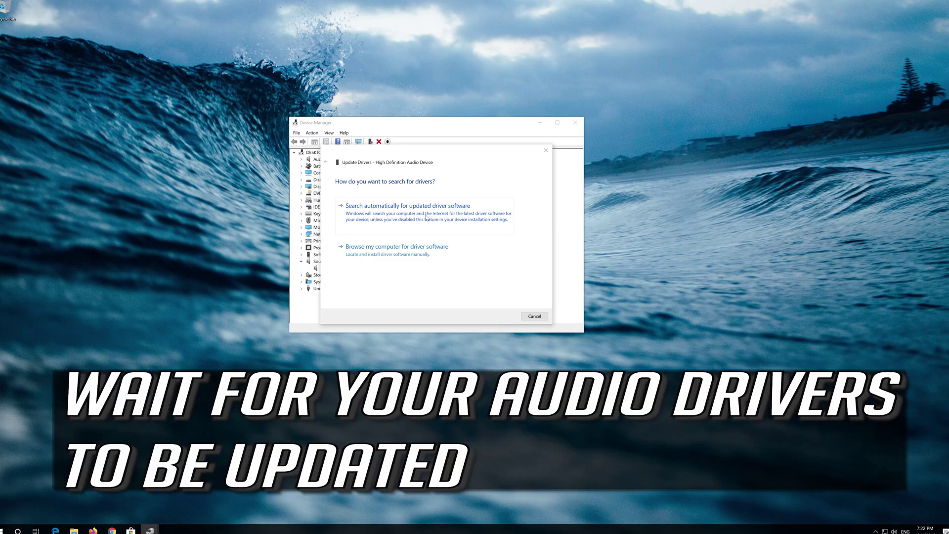
- Search automatically for a newer audio driver, then continue to Windows Update when the best one is installed
{"action": "left_click", "coordinate": [425, 216]}
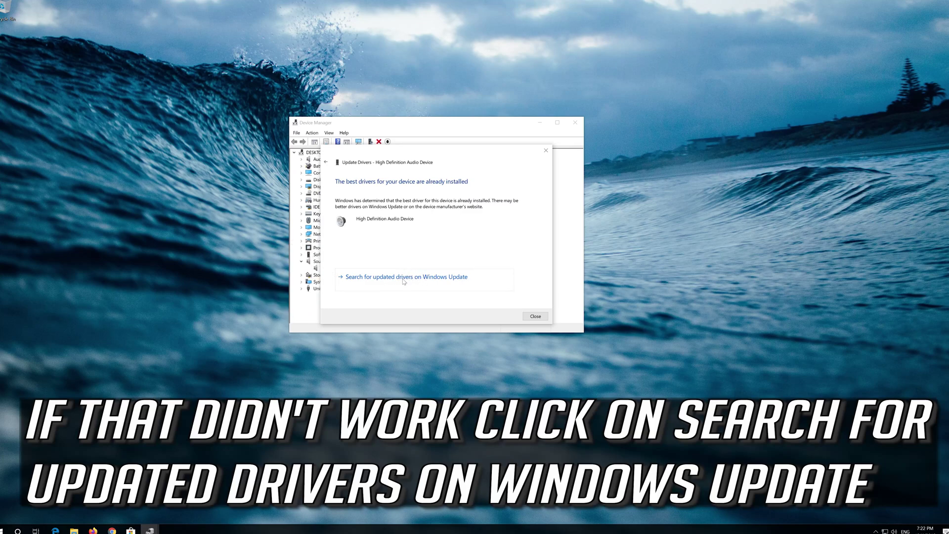
{"action": "left_click", "coordinate": [404, 278]}
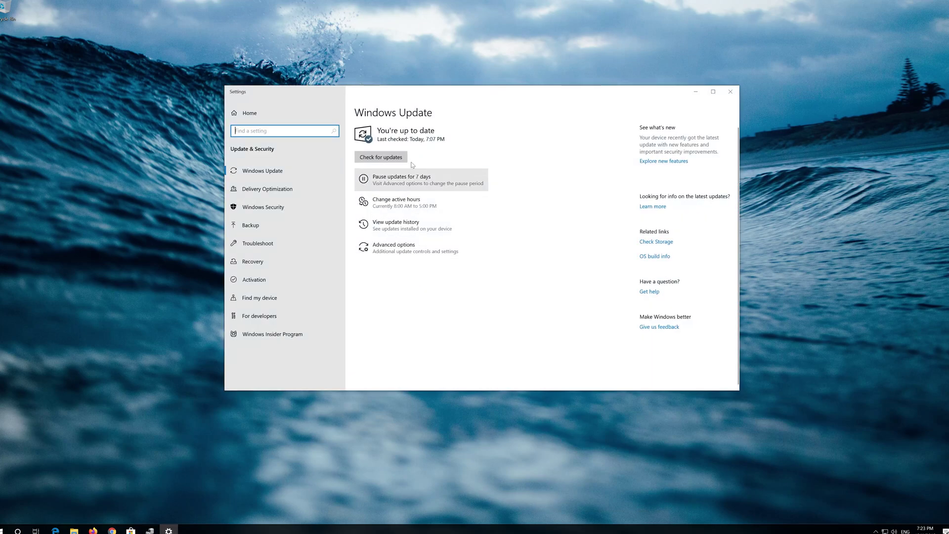
- Run Check for updates on the Windows Update page
{"action": "left_click", "coordinate": [377, 159]}
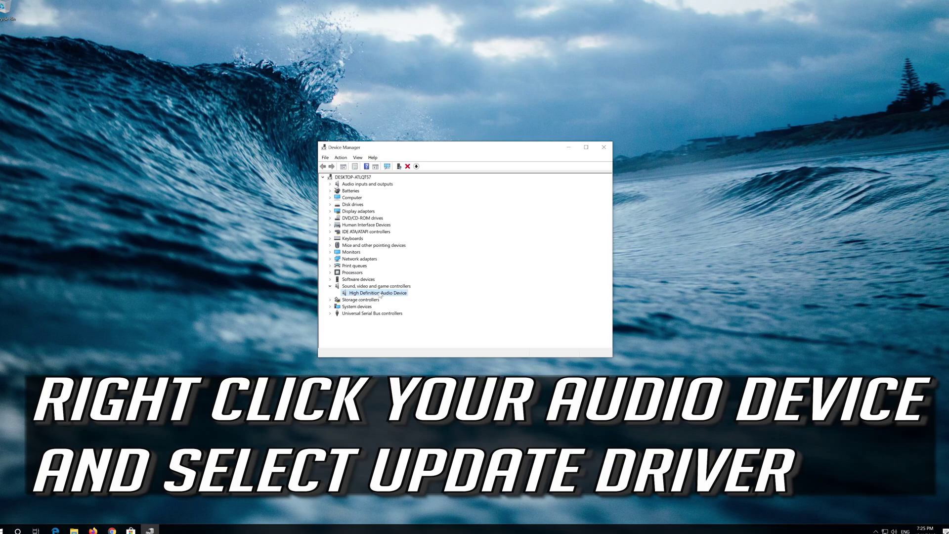
- Start Update driver on High Definition Audio Device and choose to browse this computer for driver software
{"action": "right_click", "coordinate": [380, 295]}
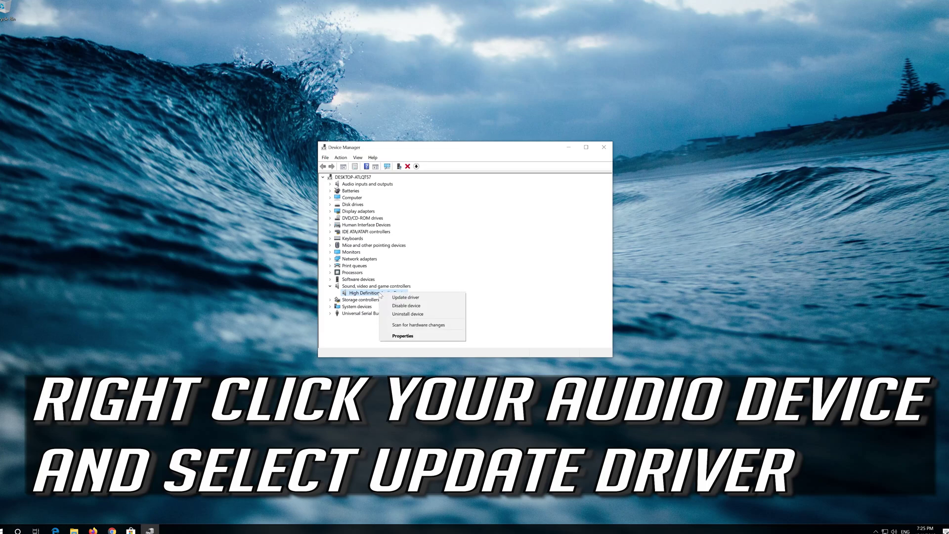
{"action": "left_click", "coordinate": [443, 297]}
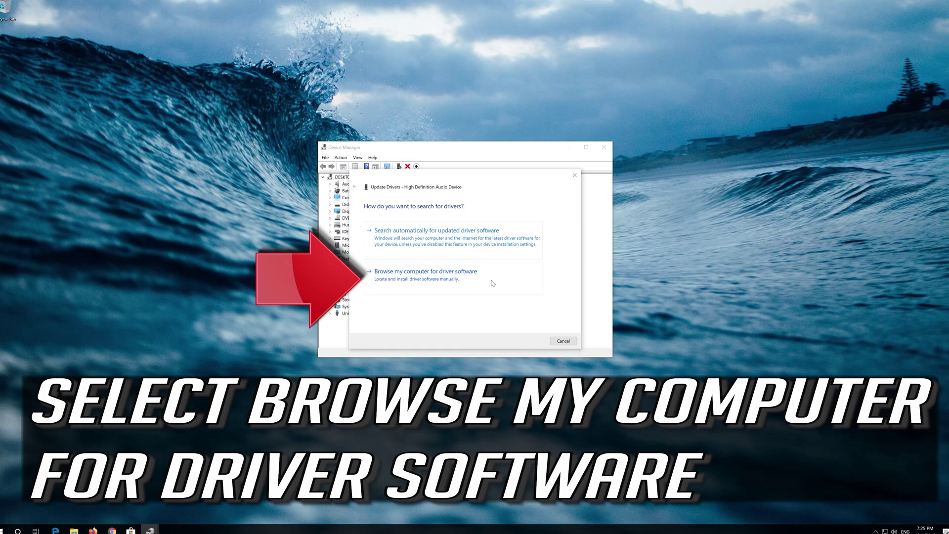
{"action": "left_click", "coordinate": [432, 285]}
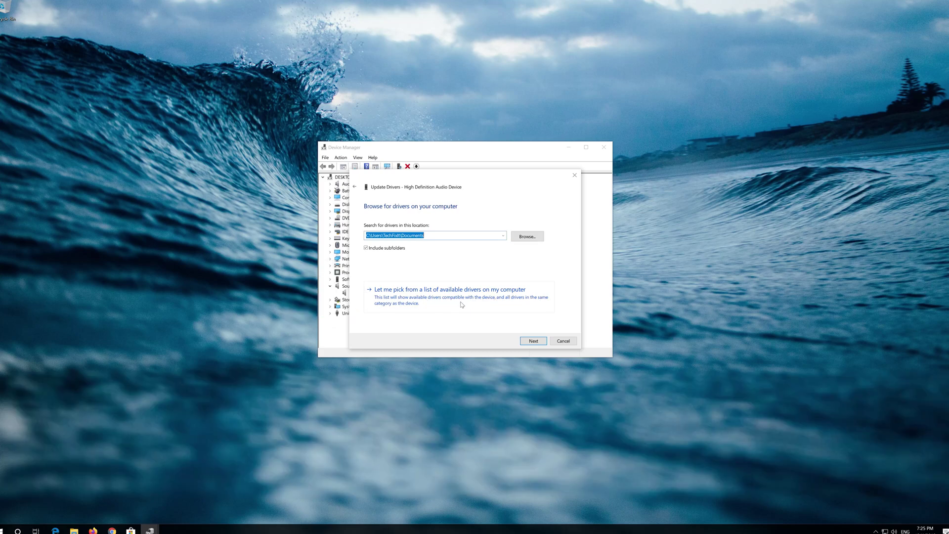
- Pick High Definition Audio Device from the driver list, install it despite the warning, and close the wizard
{"action": "left_click", "coordinate": [461, 304]}
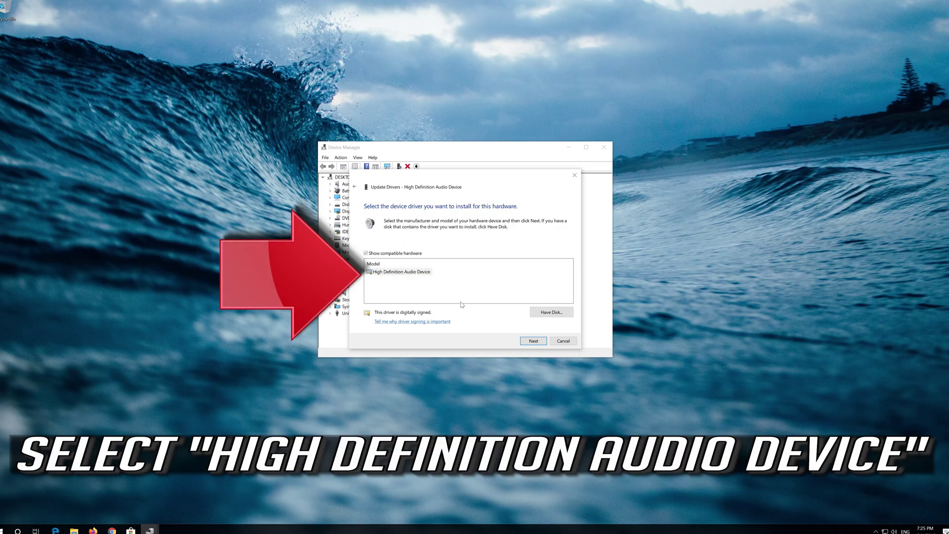
{"action": "left_click", "coordinate": [391, 273]}
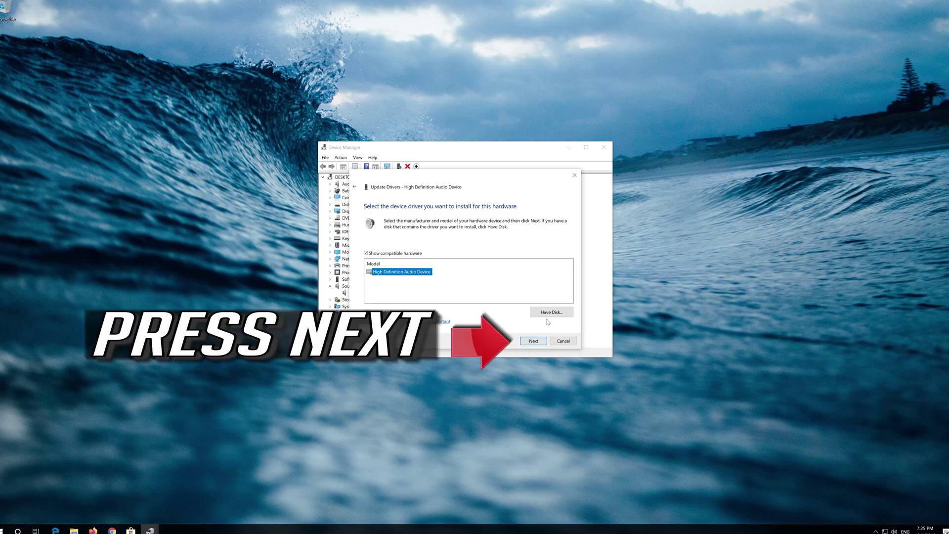
{"action": "left_click", "coordinate": [522, 342]}
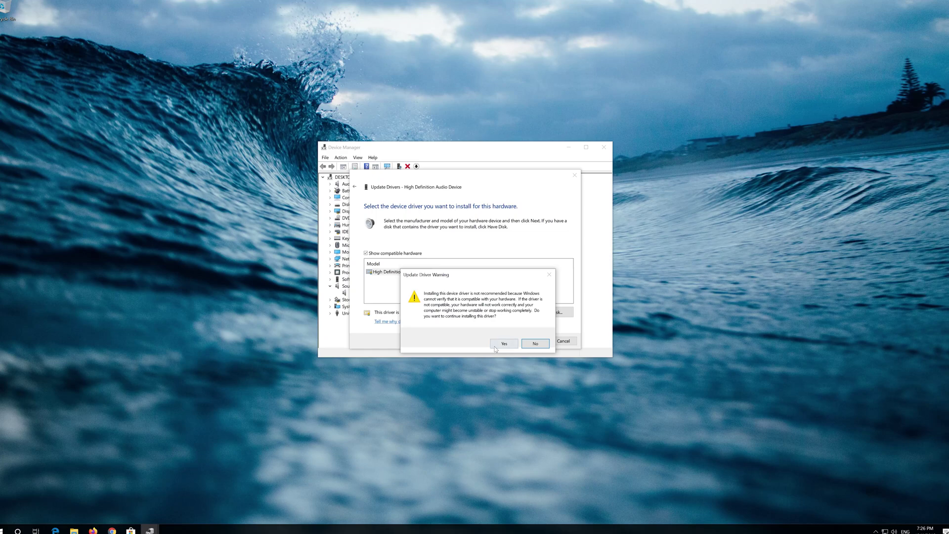
{"action": "left_click", "coordinate": [504, 344]}
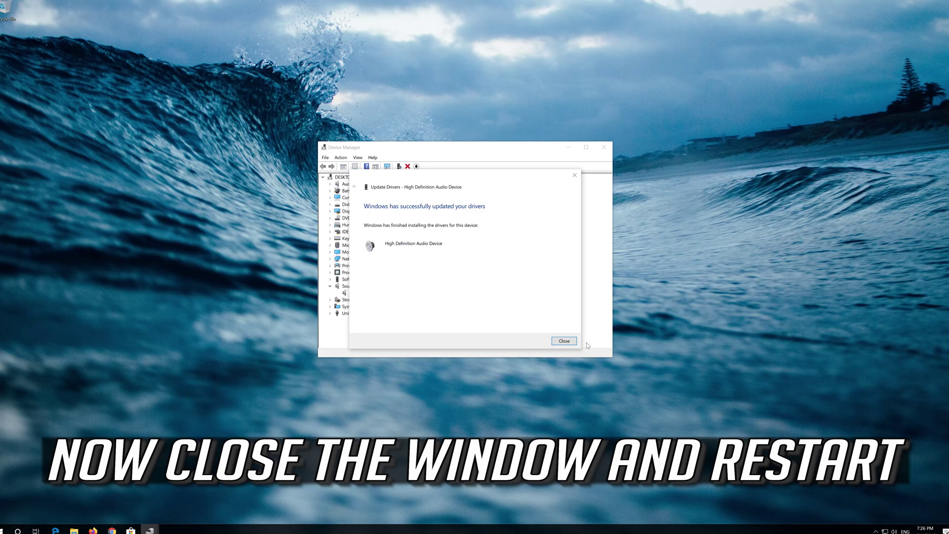
{"action": "left_click", "coordinate": [564, 340]}
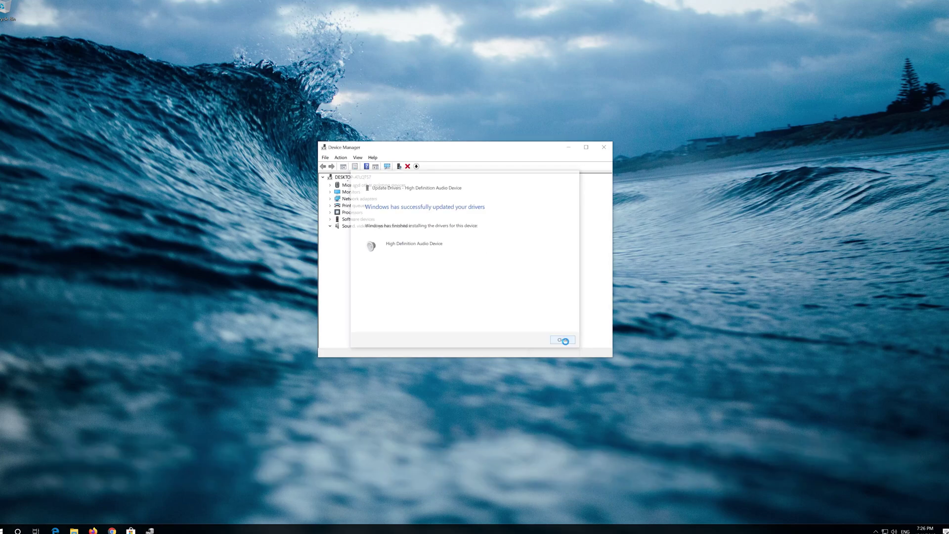
- Close Device Manager, restart from Start > Power, then open Windows Settings from Start
{"action": "left_click", "coordinate": [602, 151]}
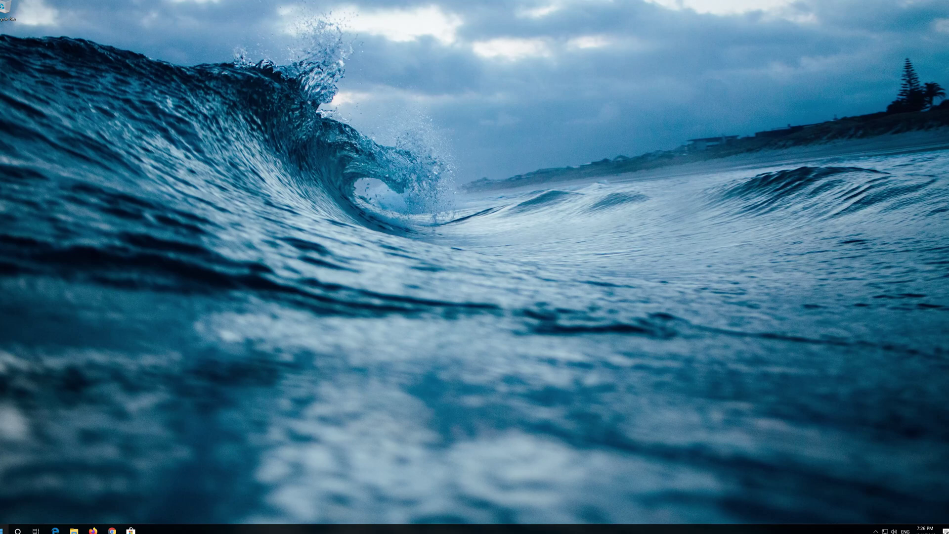
{"action": "left_click", "coordinate": [4, 529]}
{"action": "left_click", "coordinate": [2, 515]}
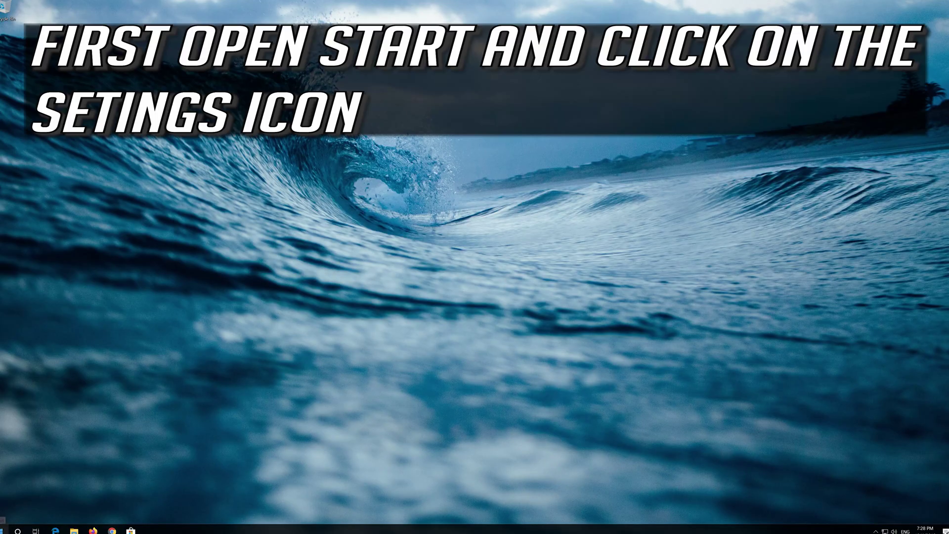
{"action": "left_click", "coordinate": [4, 529]}
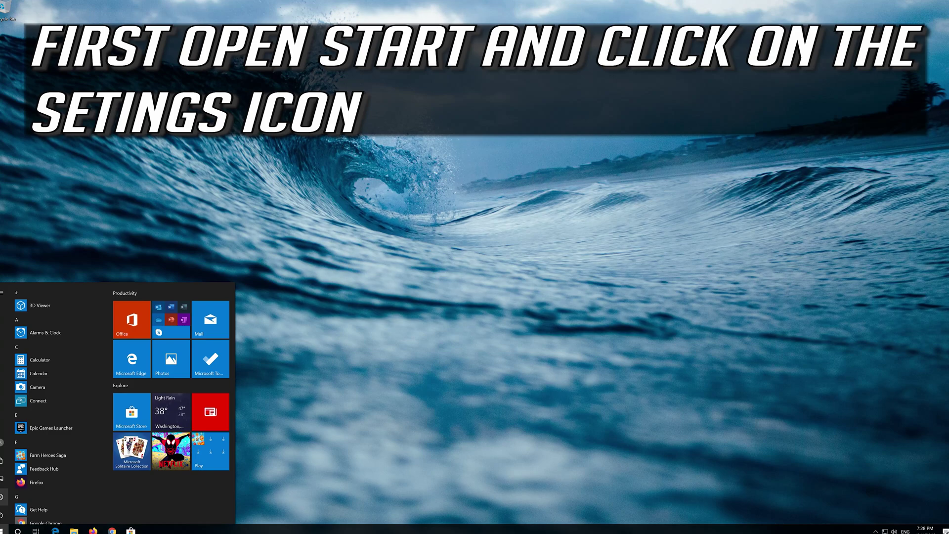
{"action": "mouse_move", "coordinate": [6, 496]}
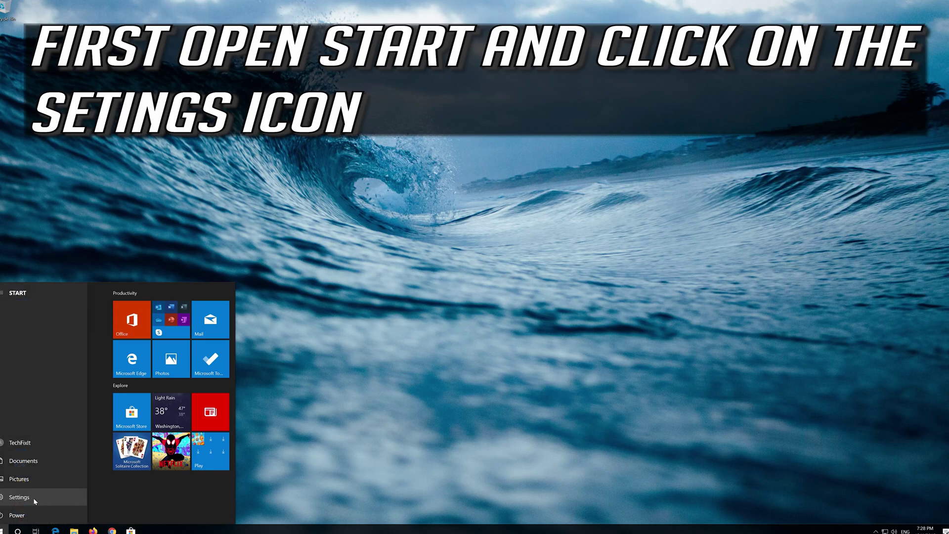
{"action": "left_click", "coordinate": [33, 498]}
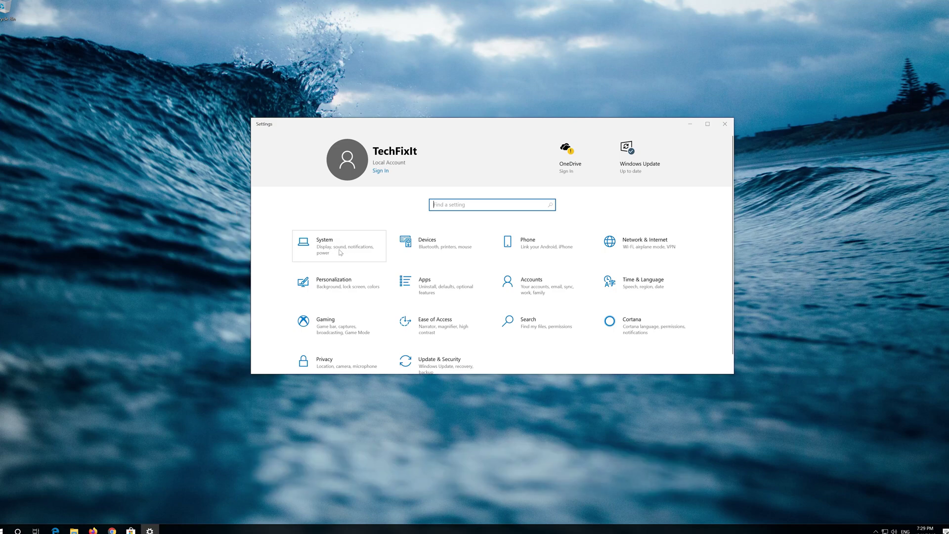
- Go to System > Sound and keep Speakers (High Definition Audio Device) as the output device
{"action": "left_click", "coordinate": [340, 252]}
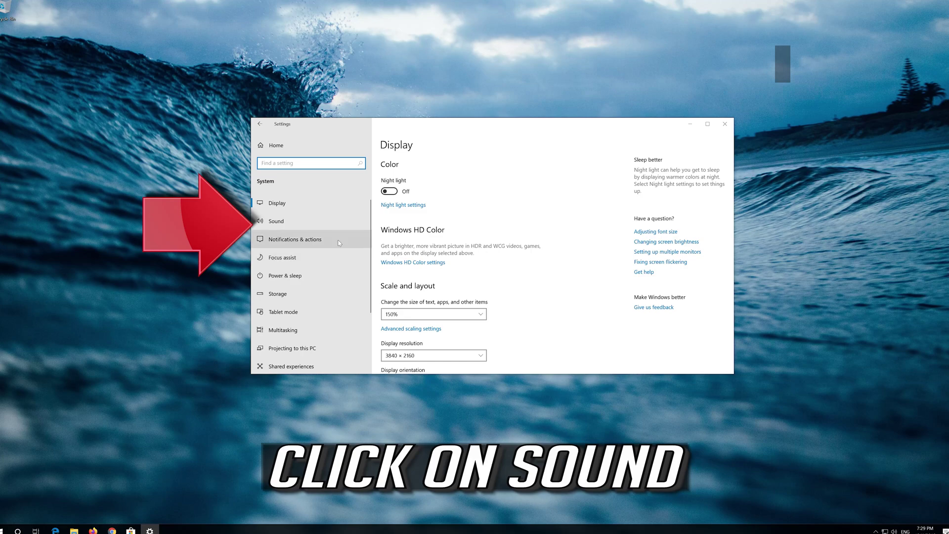
{"action": "left_click", "coordinate": [303, 221]}
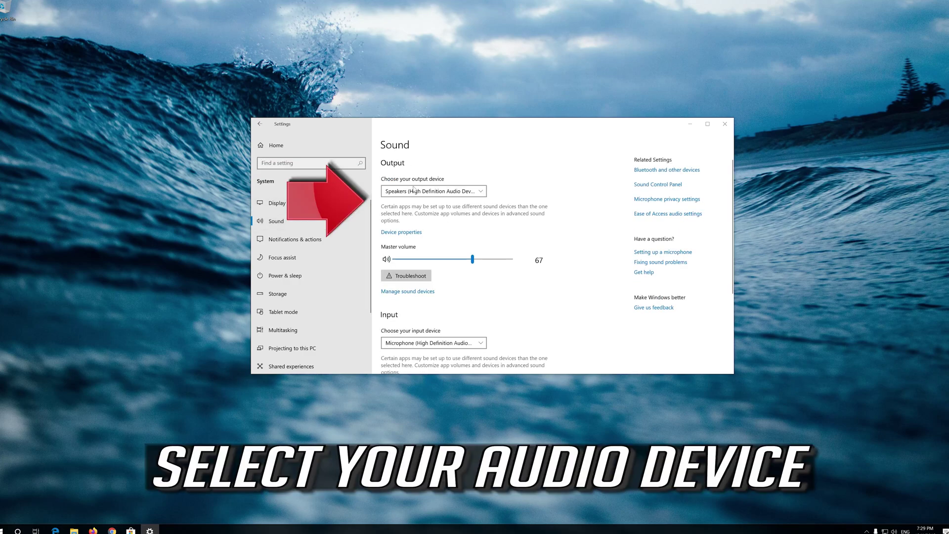
{"action": "left_click", "coordinate": [415, 191]}
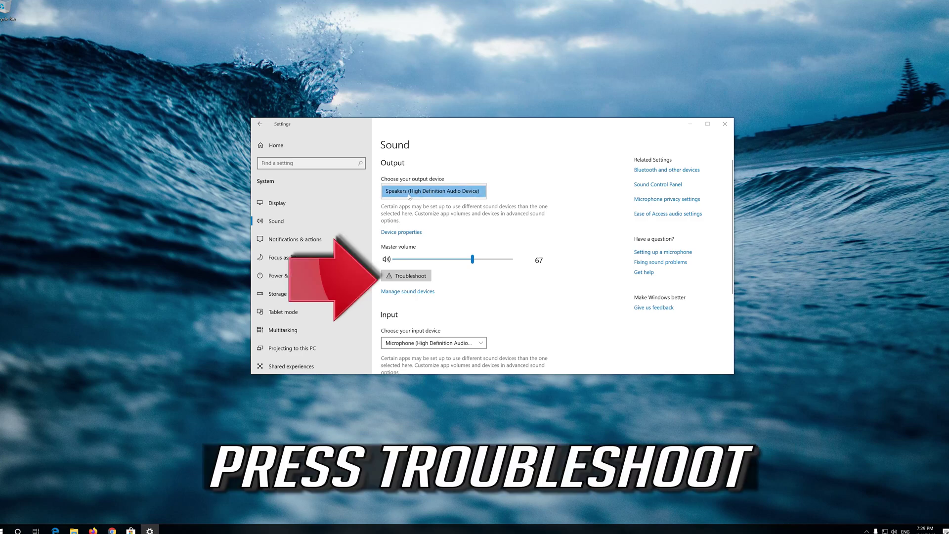
{"action": "left_click", "coordinate": [445, 191]}
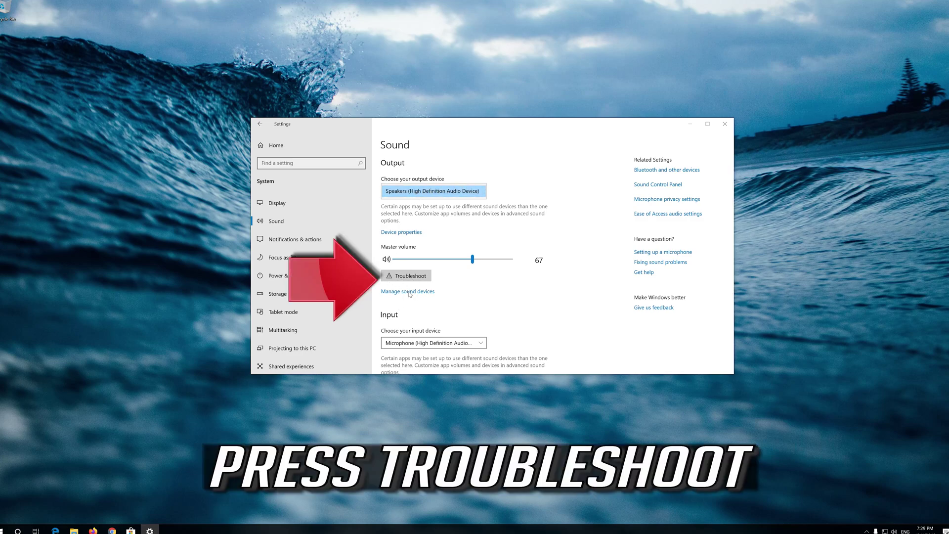
{"action": "left_click", "coordinate": [409, 276]}
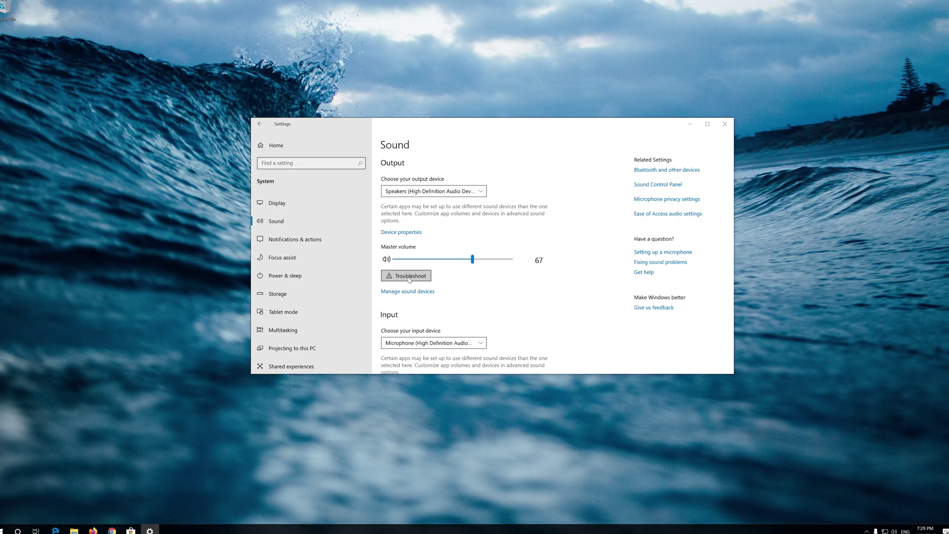
- Run the Playing Audio troubleshooter on Speakers from the Master volume Troubleshoot link
{"action": "left_click", "coordinate": [409, 276]}
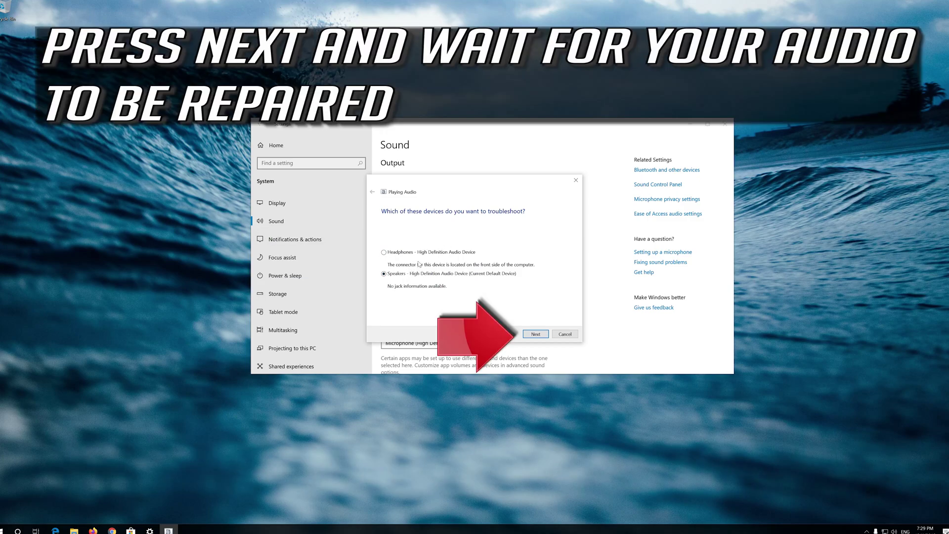
{"action": "left_click", "coordinate": [534, 334]}
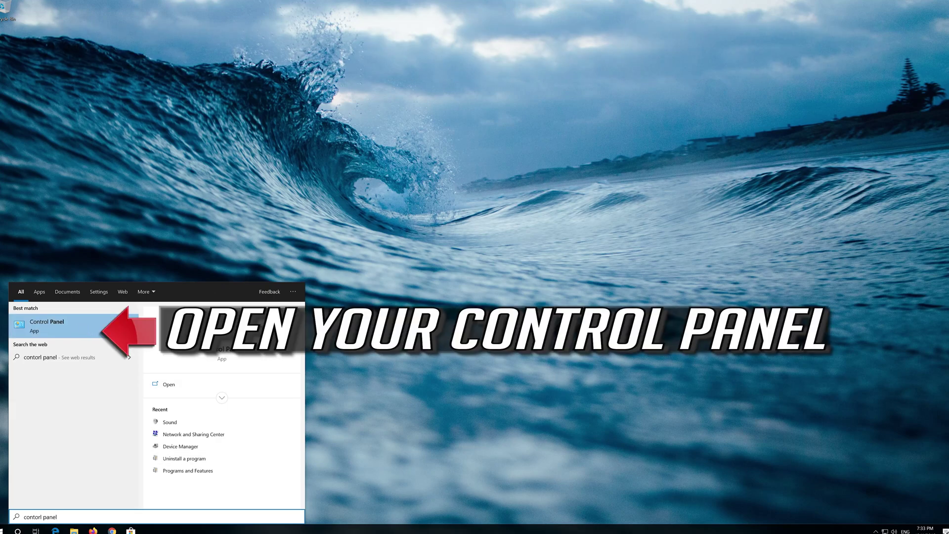
- Open the Sound dialog through Control Panel > Hardware and Sound to list the Playback devices
{"action": "left_click", "coordinate": [77, 330]}
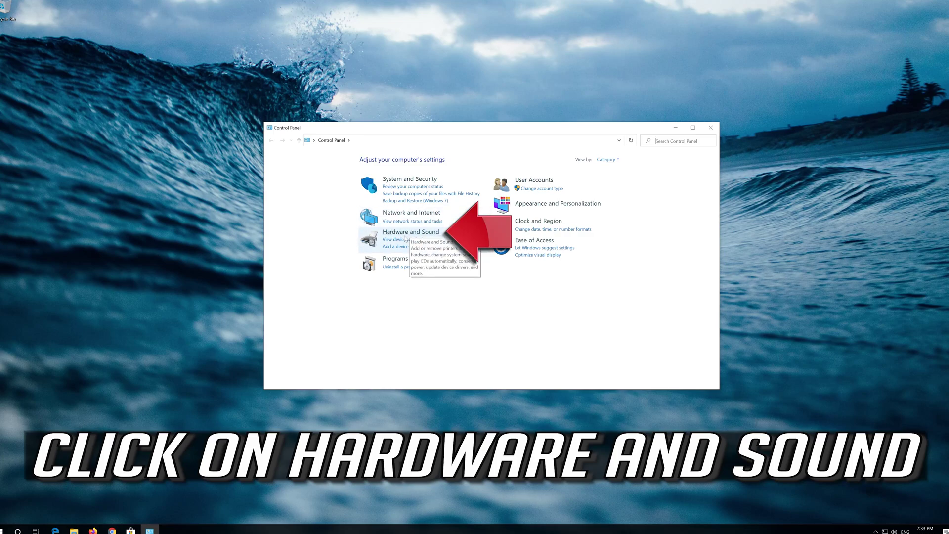
{"action": "left_click", "coordinate": [426, 232]}
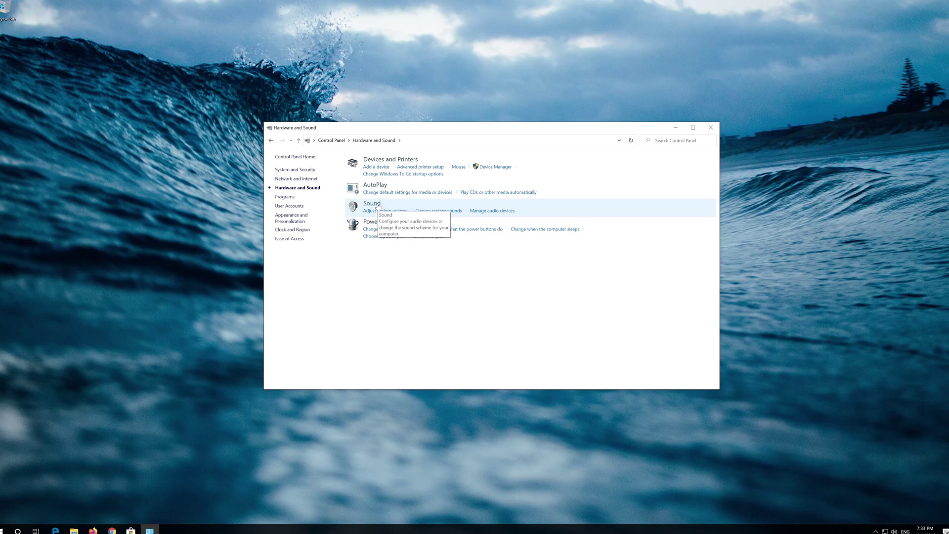
{"action": "left_click", "coordinate": [377, 206]}
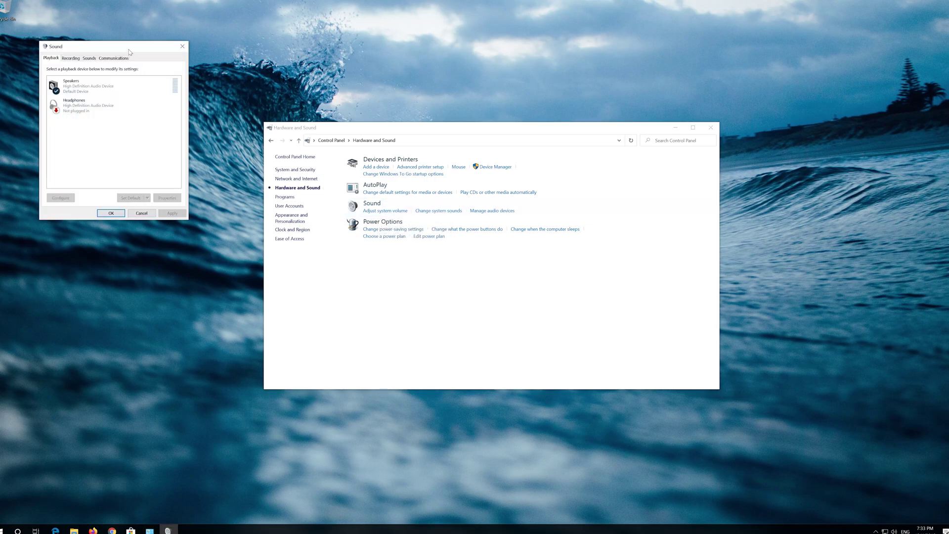
{"action": "mouse_move", "coordinate": [129, 48]}
{"action": "left_mouse_down"}
{"action": "mouse_move", "coordinate": [362, 130]}
{"action": "mouse_move", "coordinate": [470, 144]}
{"action": "left_mouse_up"}
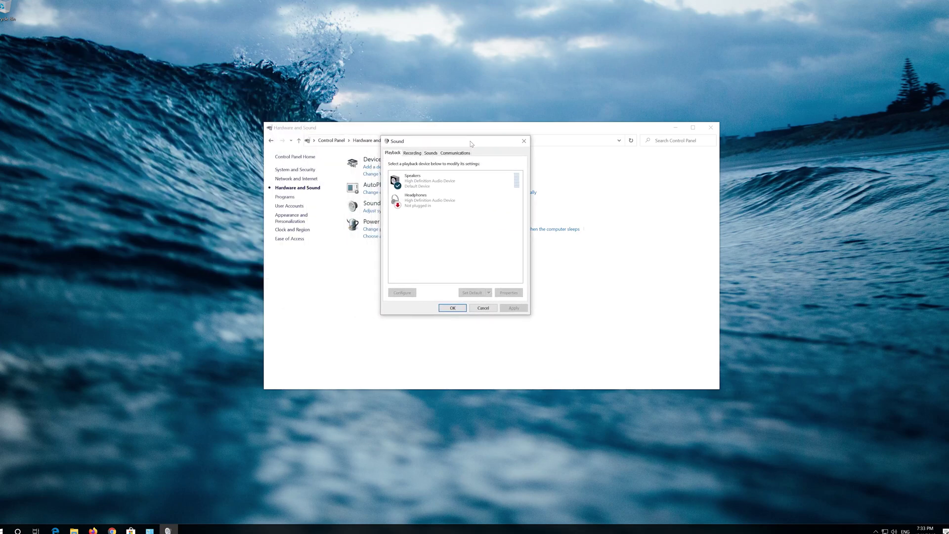
- Tick Disable all enhancements in the Speakers properties and apply it
{"action": "left_click", "coordinate": [451, 185]}
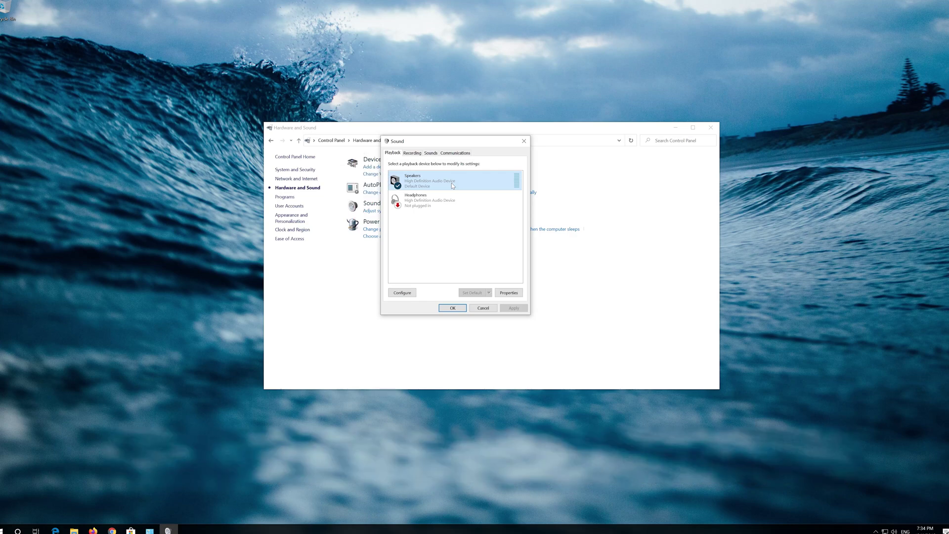
{"action": "right_click", "coordinate": [451, 185]}
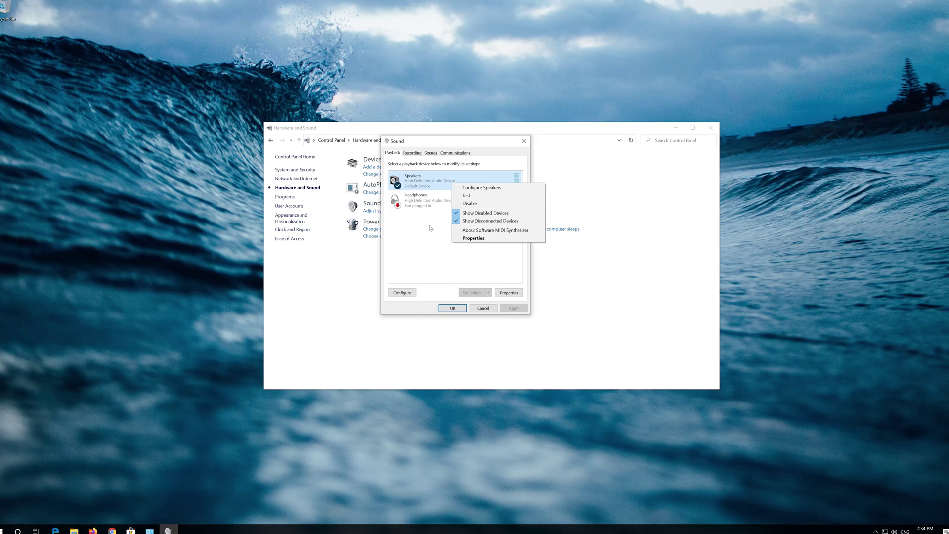
{"action": "left_click", "coordinate": [506, 240]}
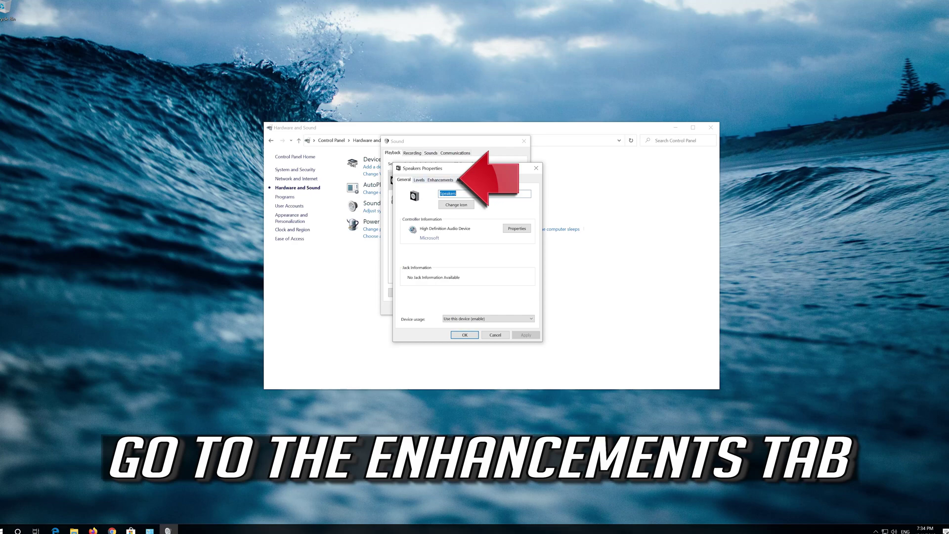
{"action": "left_click", "coordinate": [450, 180]}
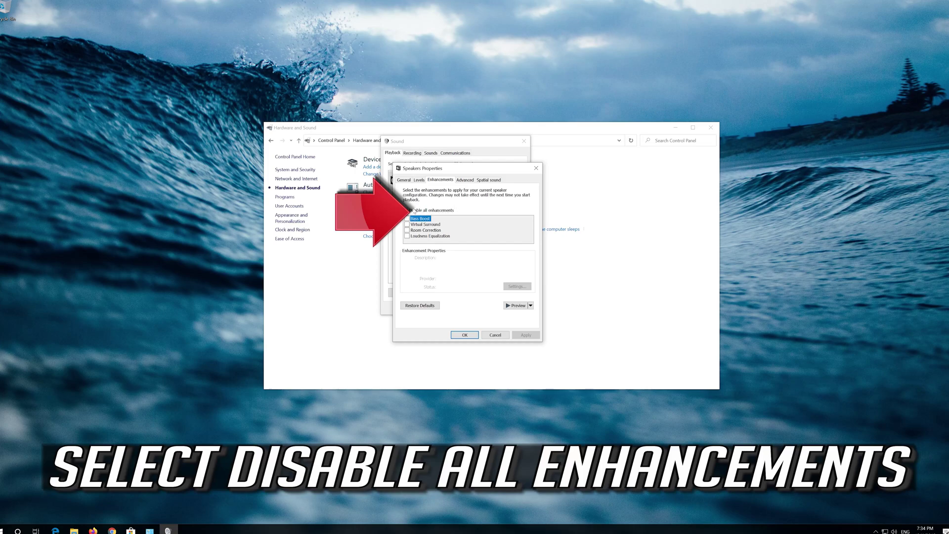
{"action": "left_click", "coordinate": [411, 210]}
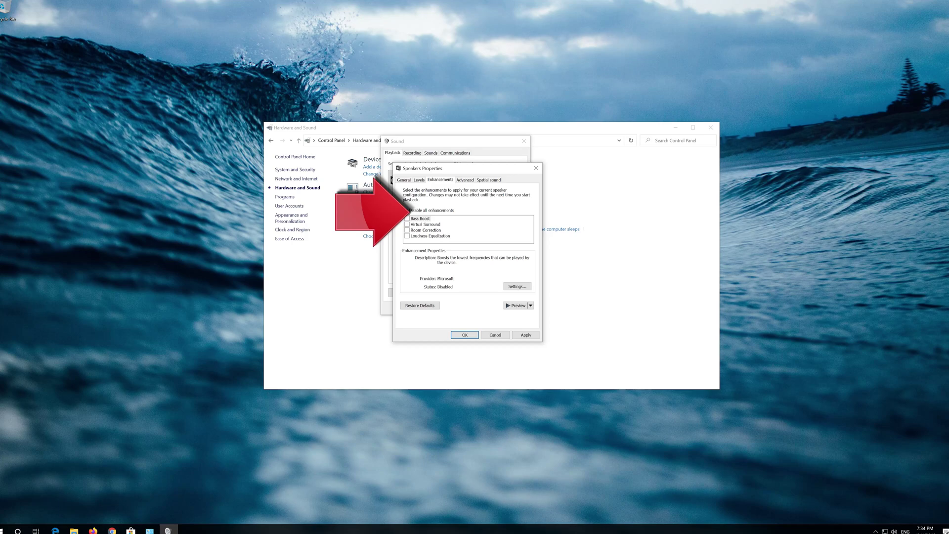
{"action": "left_click", "coordinate": [533, 335]}
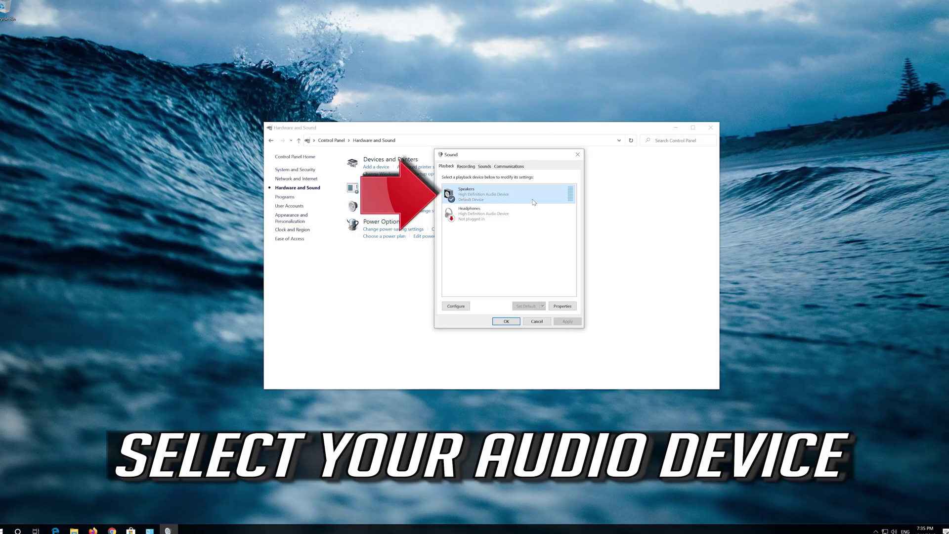
- Set the Speakers' default format to 44100 Hz CD Quality and save it
{"action": "right_click", "coordinate": [500, 196]}
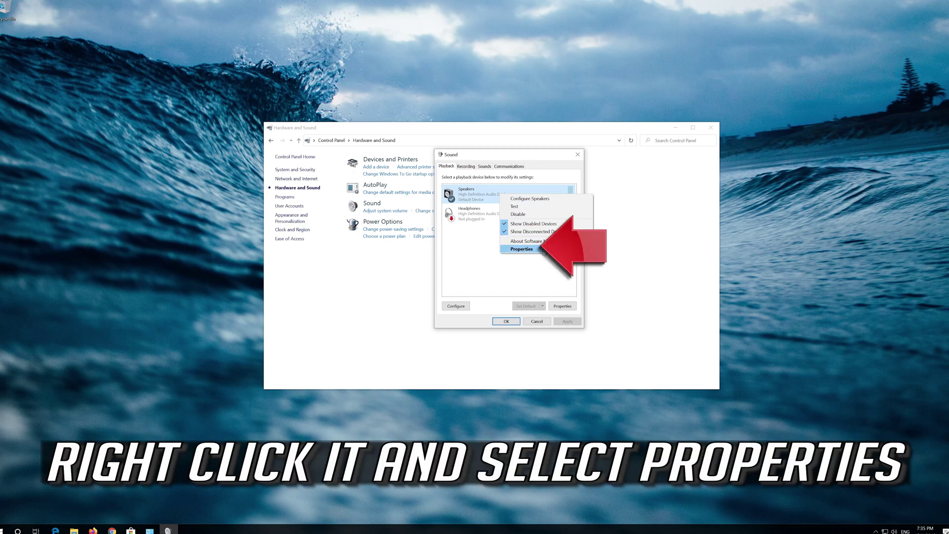
{"action": "left_click", "coordinate": [522, 249]}
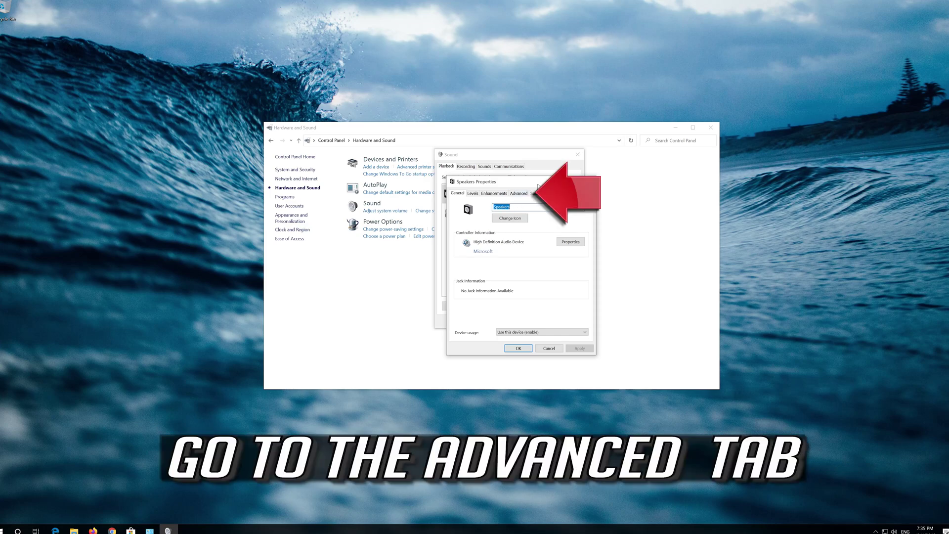
{"action": "left_click", "coordinate": [521, 195]}
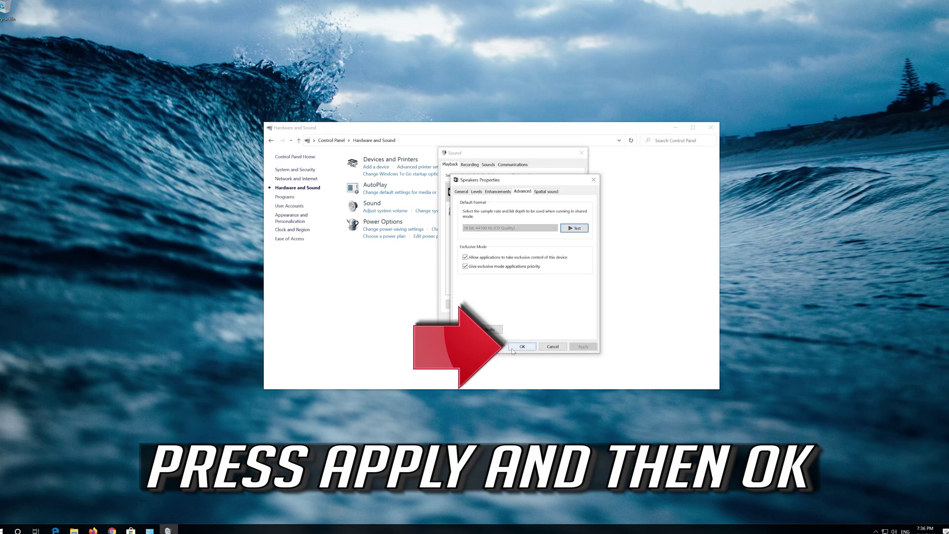
{"action": "left_click", "coordinate": [512, 347]}
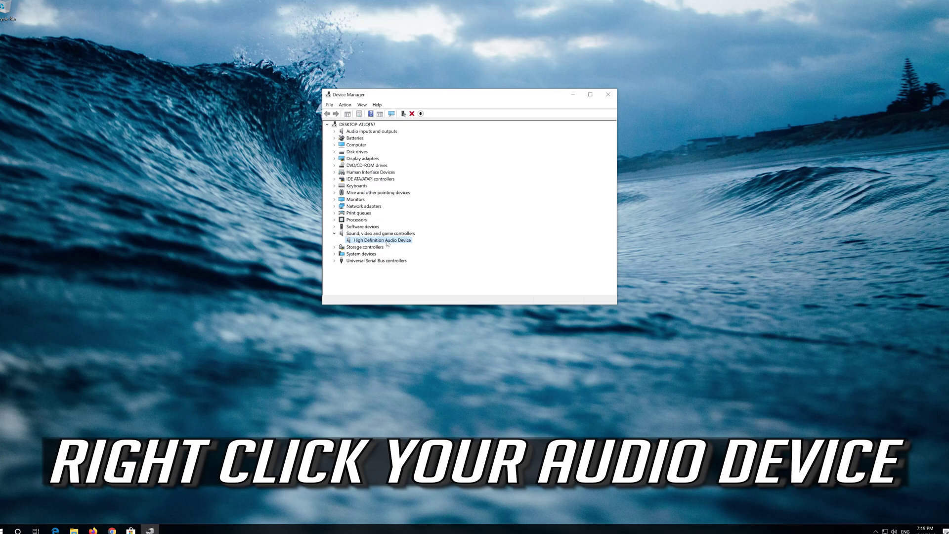
- Uninstall the High Definition Audio Device from Device Manager
{"action": "right_click", "coordinate": [387, 243]}
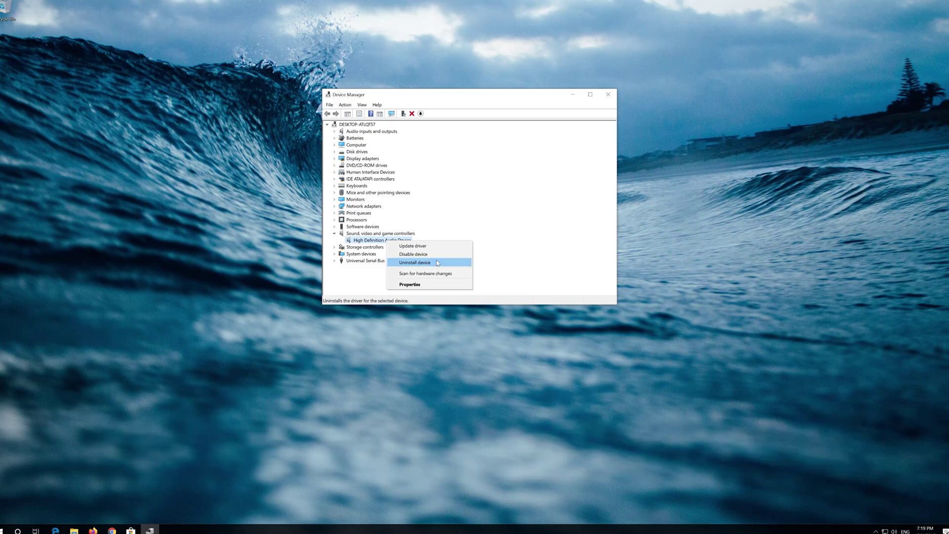
{"action": "left_click", "coordinate": [437, 263]}
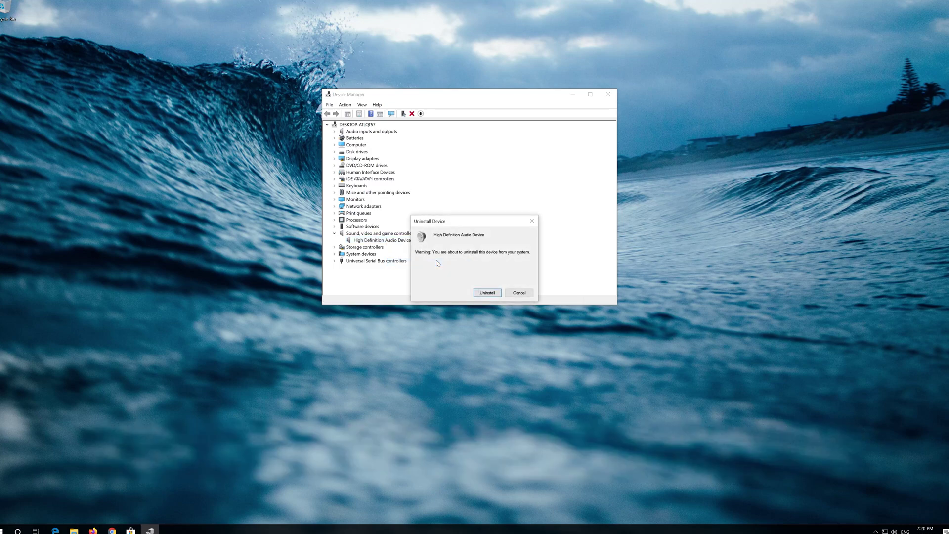
{"action": "left_click", "coordinate": [487, 294]}
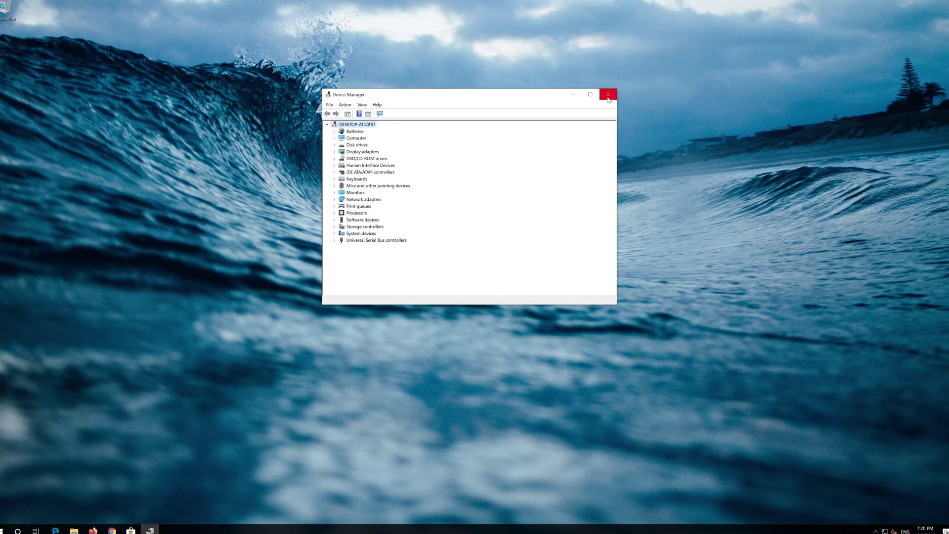
- Close Device Manager and restart the PC from the Start menu
{"action": "left_click", "coordinate": [608, 95]}
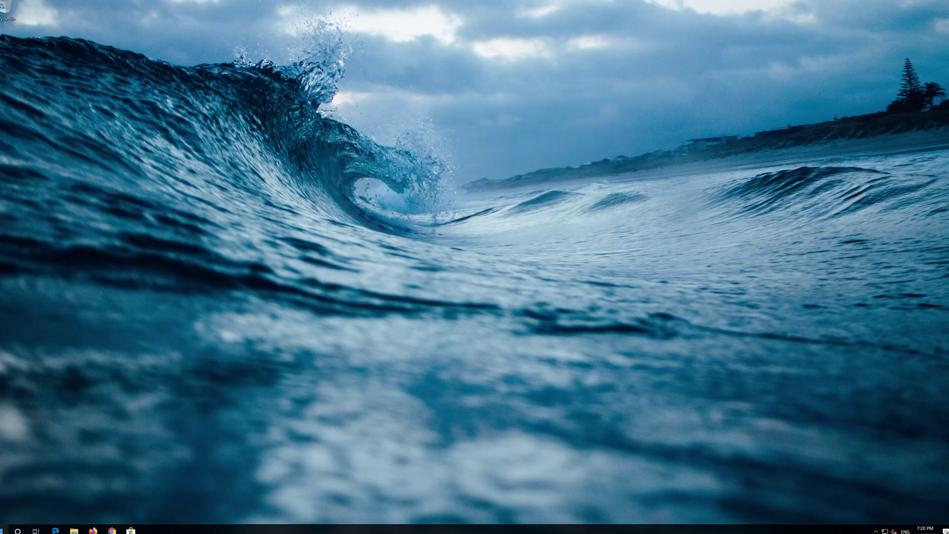
{"action": "left_click", "coordinate": [4, 529]}
{"action": "left_click", "coordinate": [3, 516]}
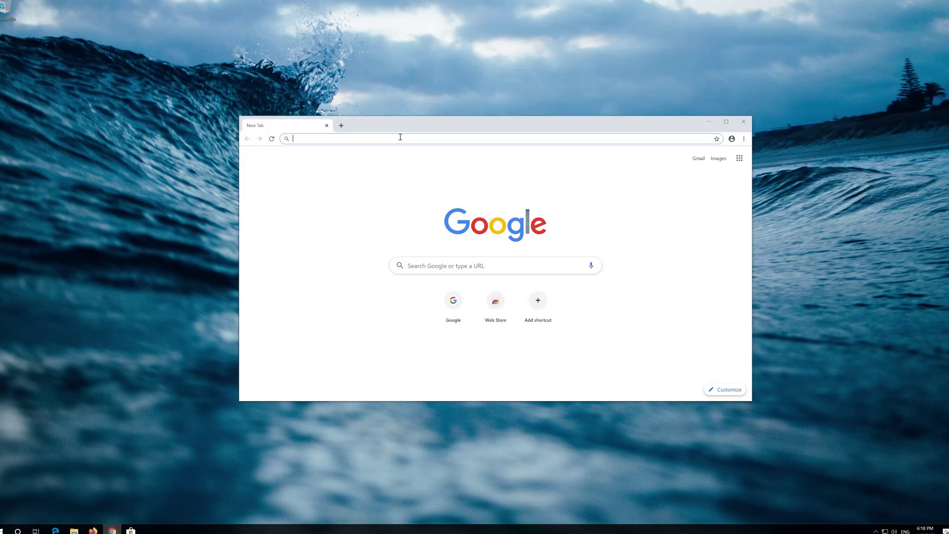
- Download the Media Creation Tool from Microsoft's Windows 10 page and launch it
{"action": "type", "text": "https://www.microsoft.com/en-us/software-download/windows10"}
{"action": "key", "text": "Return"}
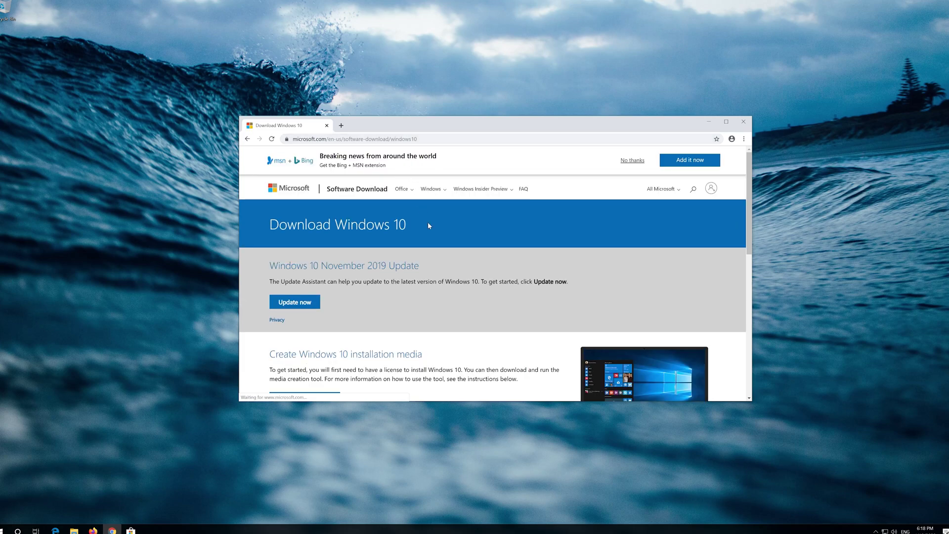
{"action": "scroll", "coordinate": [458, 289], "scroll_direction": "down", "scroll_amount": 1}
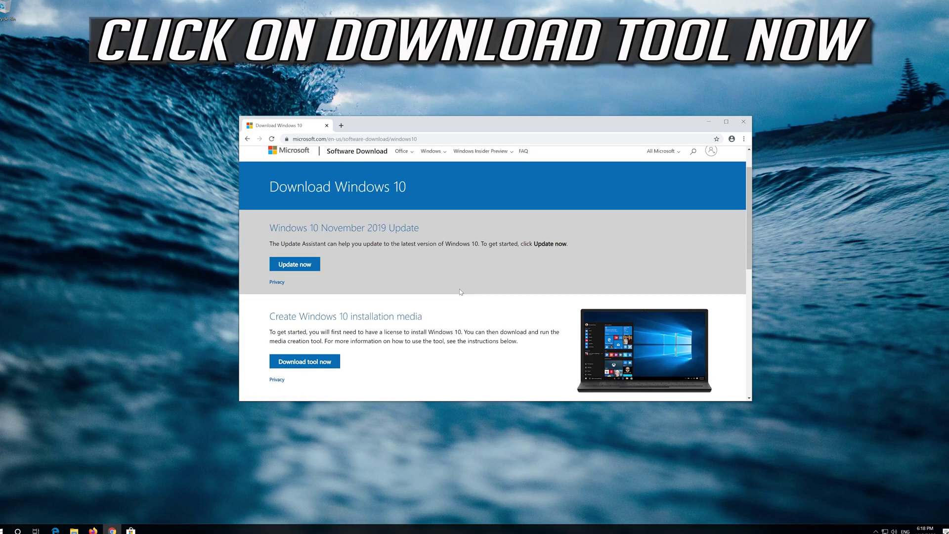
{"action": "left_click", "coordinate": [324, 362]}
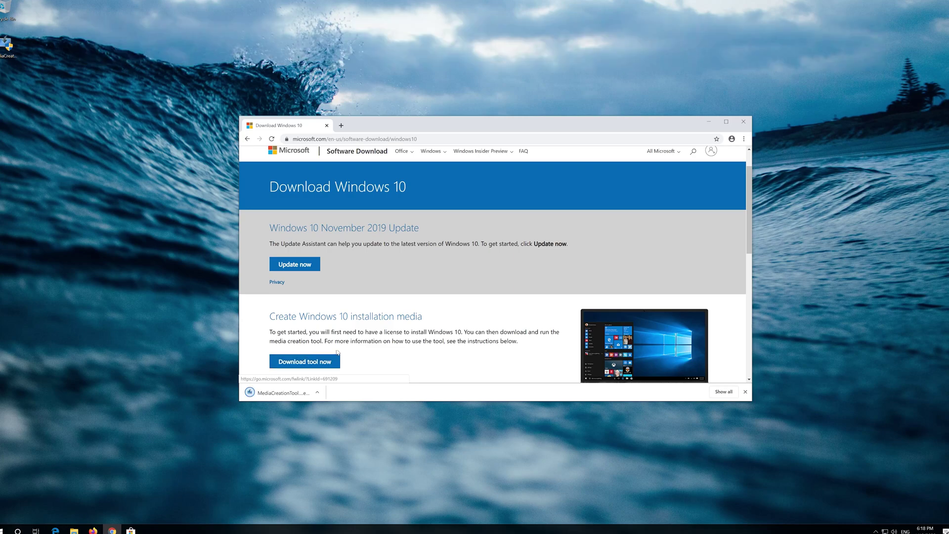
{"action": "left_click", "coordinate": [743, 122]}
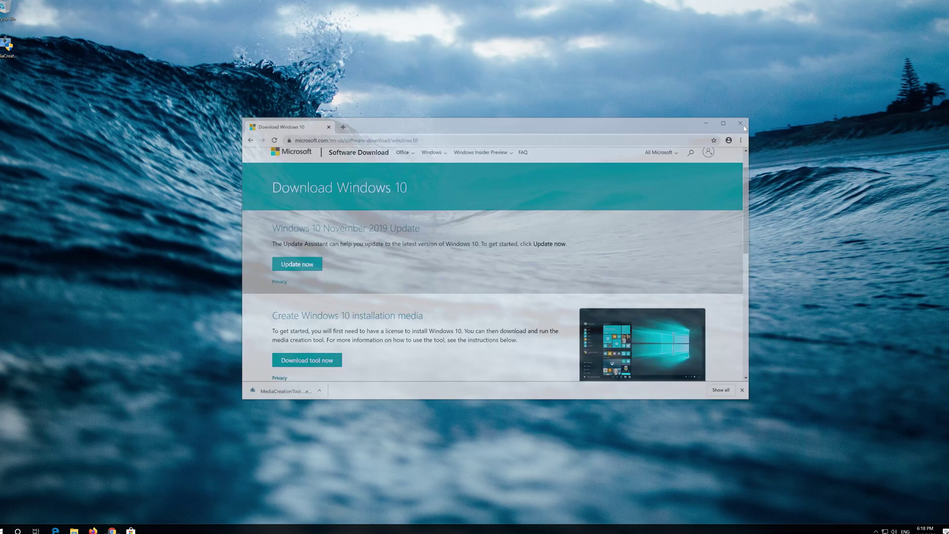
{"action": "double_click", "coordinate": [6, 49]}
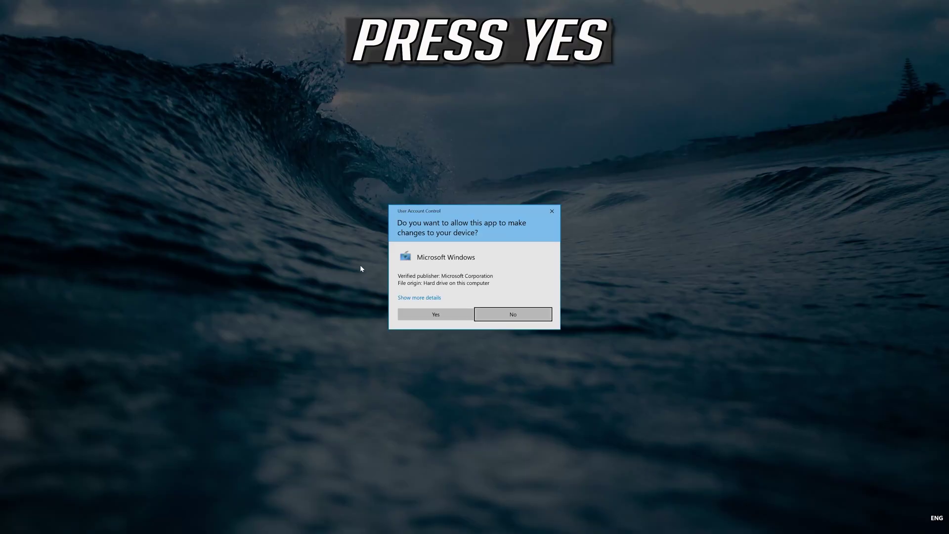
- Allow the tool, accept both licenses, and start the Upgrade this PC now install
{"action": "left_click", "coordinate": [447, 319]}
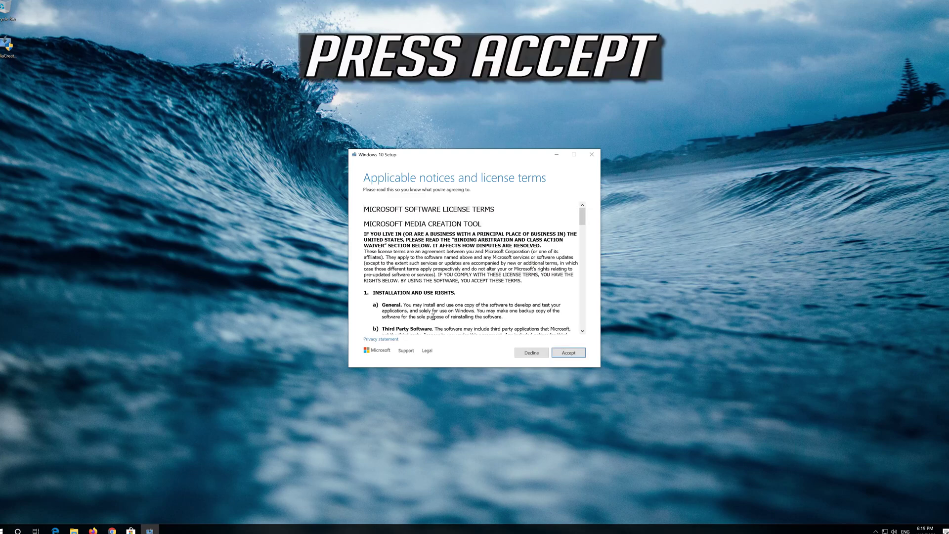
{"action": "left_click", "coordinate": [582, 352]}
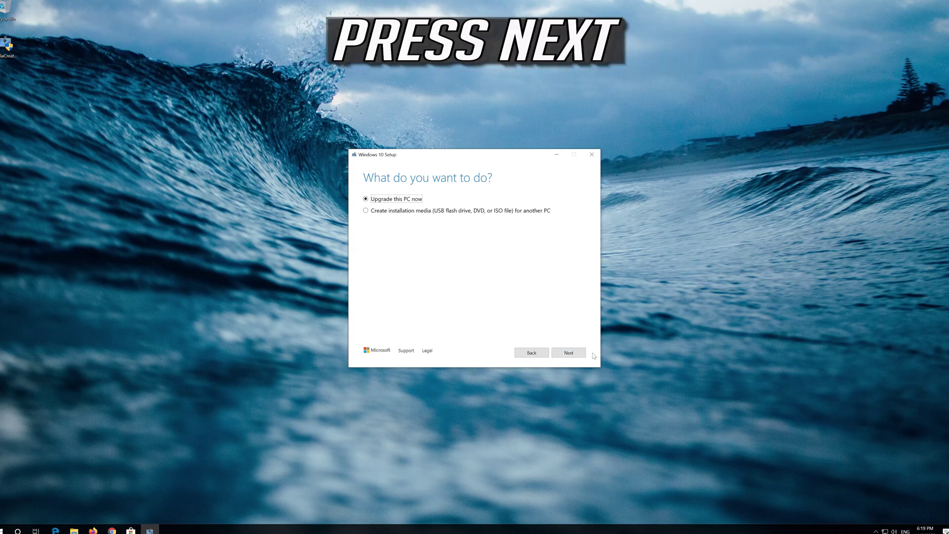
{"action": "left_click", "coordinate": [564, 357]}
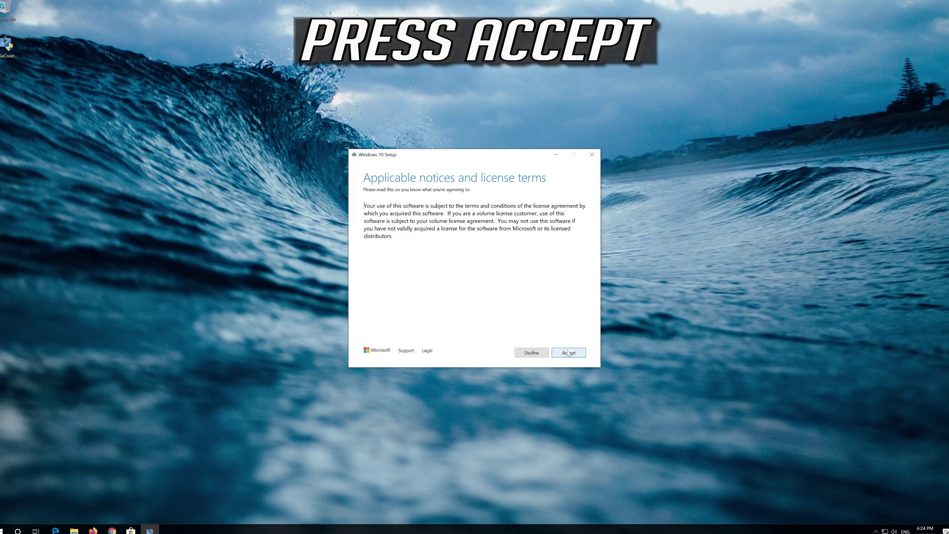
{"action": "left_click", "coordinate": [572, 349]}
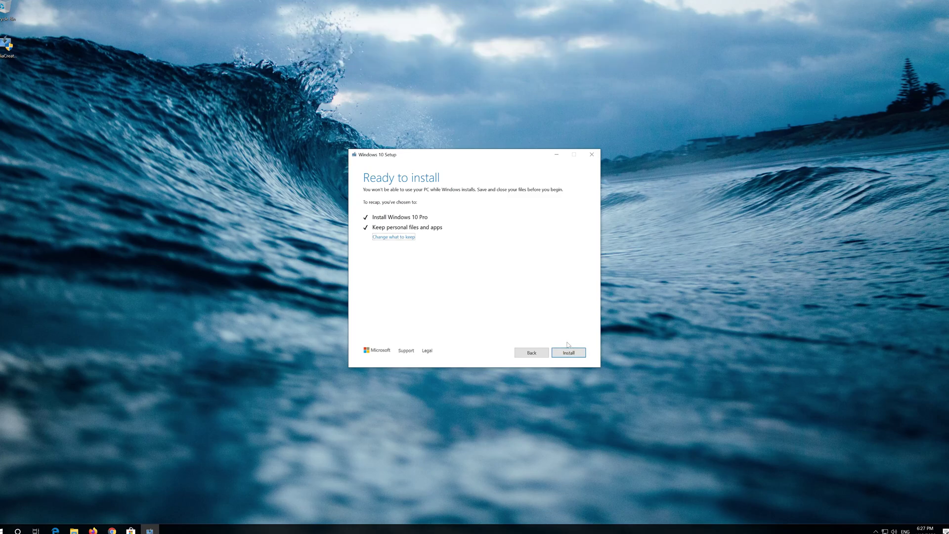
{"action": "left_click", "coordinate": [568, 353]}
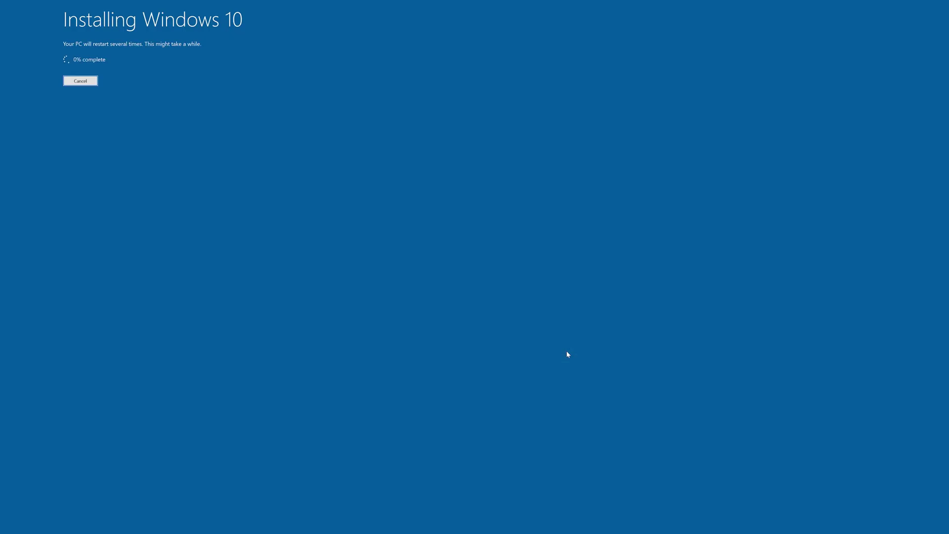